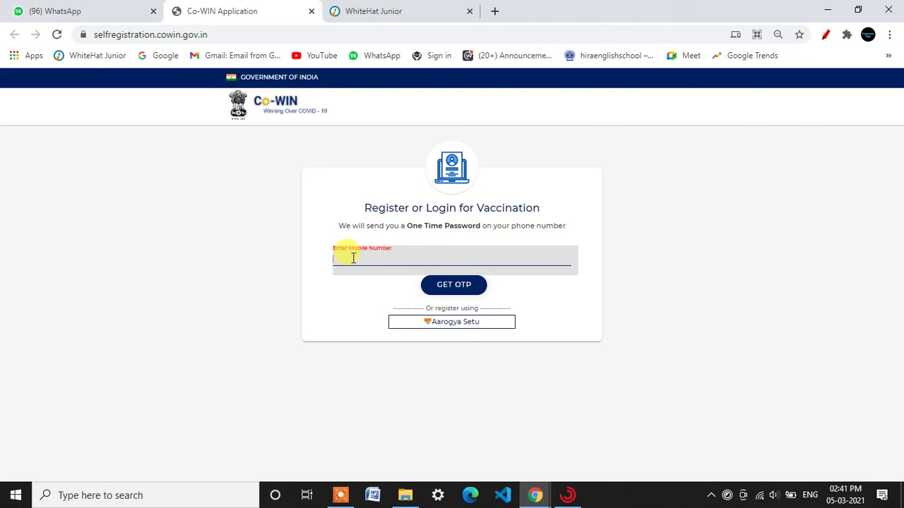
# - Paste the mobile phone number into the Enter Mobile Number field
pyautogui.hotkey('ctrl', 'v')
pyautogui.click(661, 328)
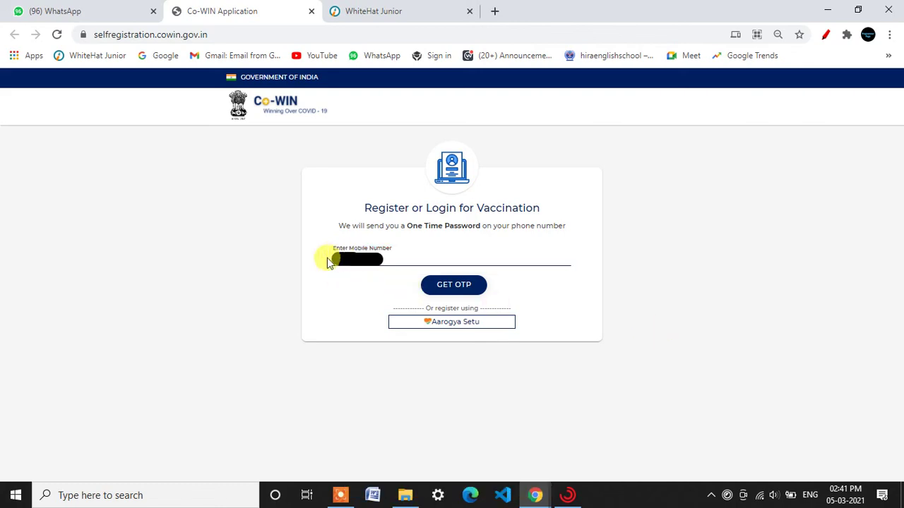
# - Request an OTP by SMS, enter the received code and verify it to log in
pyautogui.click(460, 295)
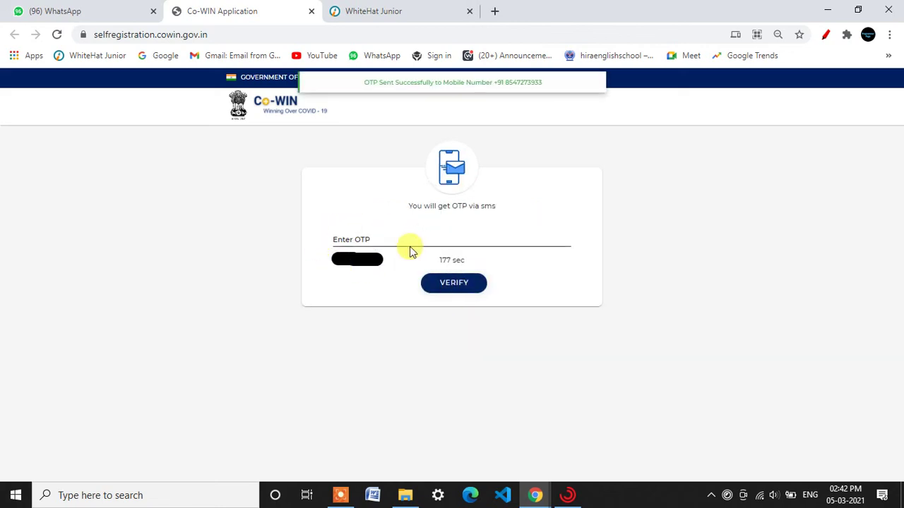
pyautogui.click(361, 241)
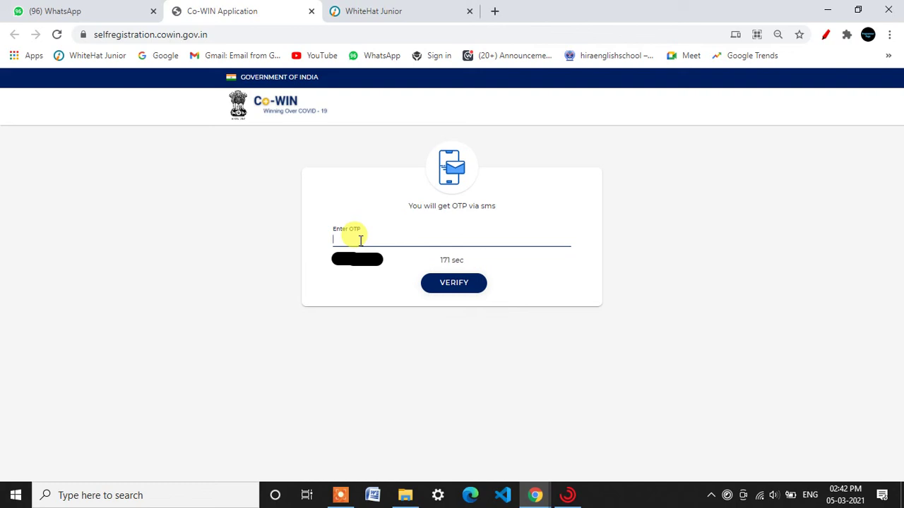
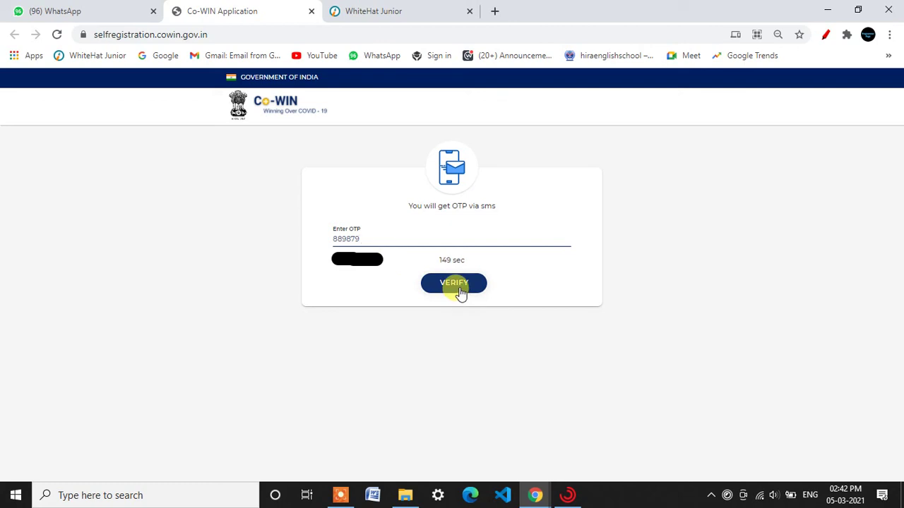
pyautogui.click(457, 291)
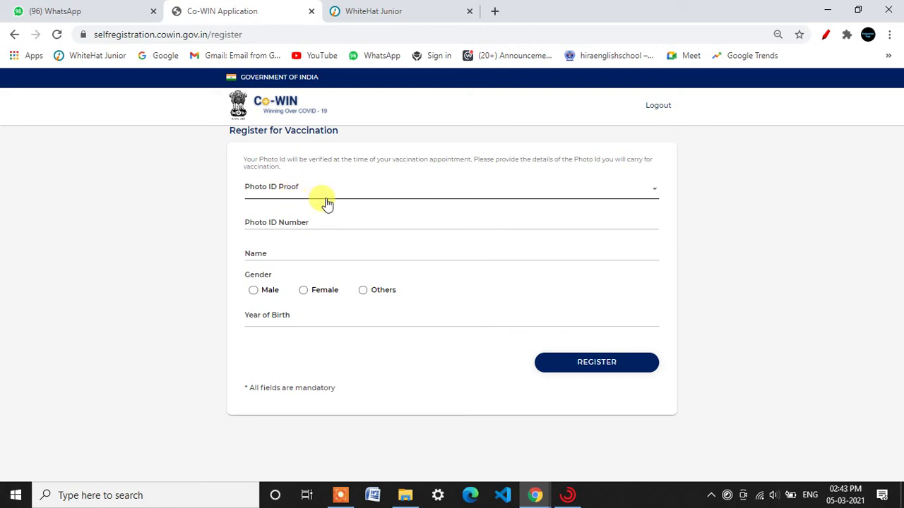
# - Register a female born in 1964 with Aadhaar Card as photo ID and comorbidities set to Yes
pyautogui.click(355, 188)
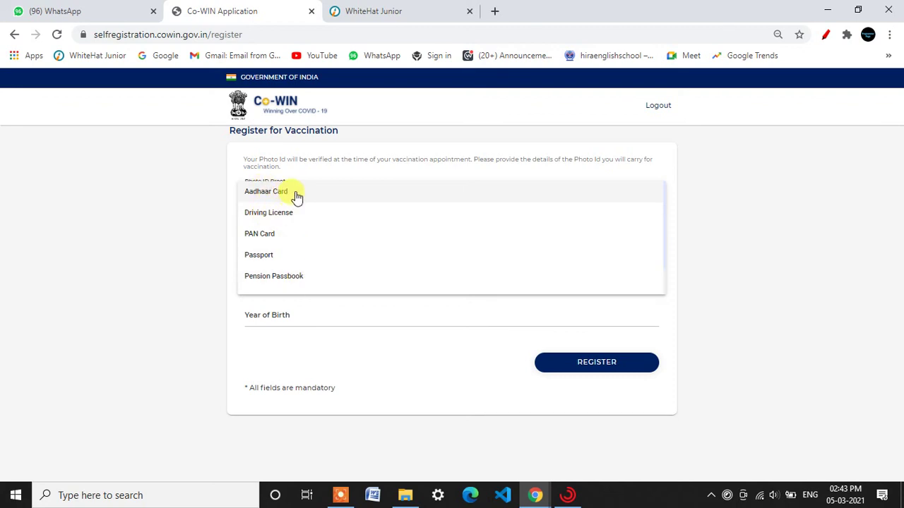
pyautogui.click(298, 196)
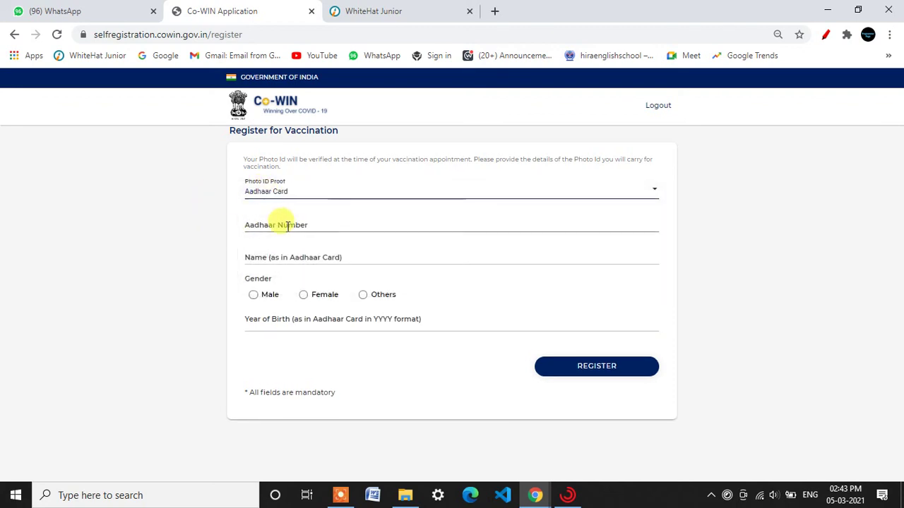
pyautogui.click(269, 226)
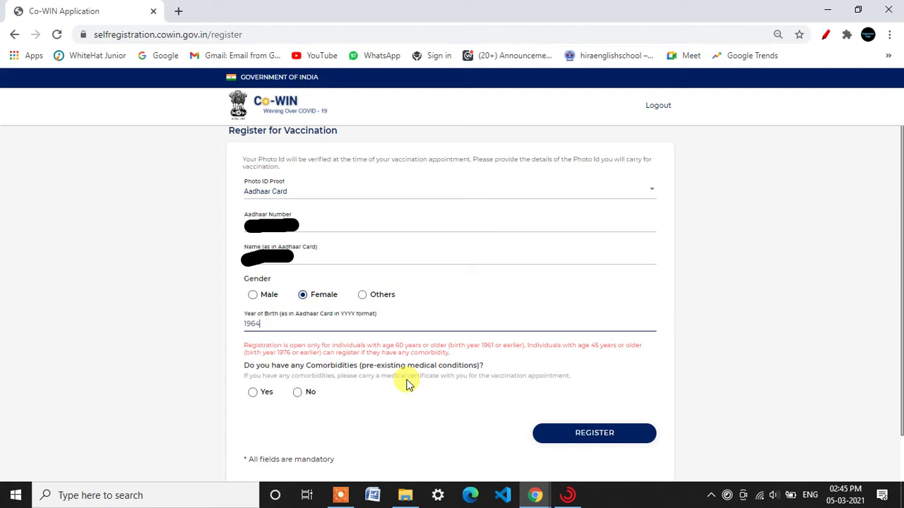
pyautogui.click(252, 395)
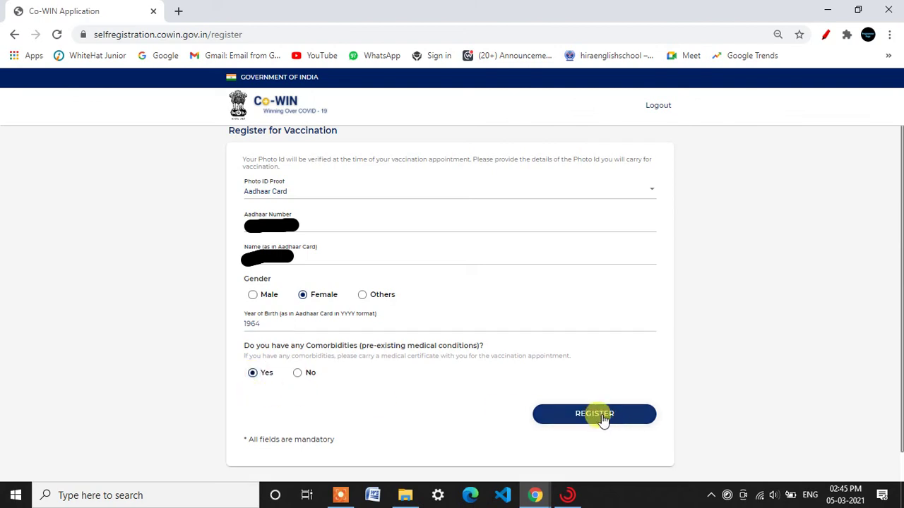
pyautogui.click(594, 415)
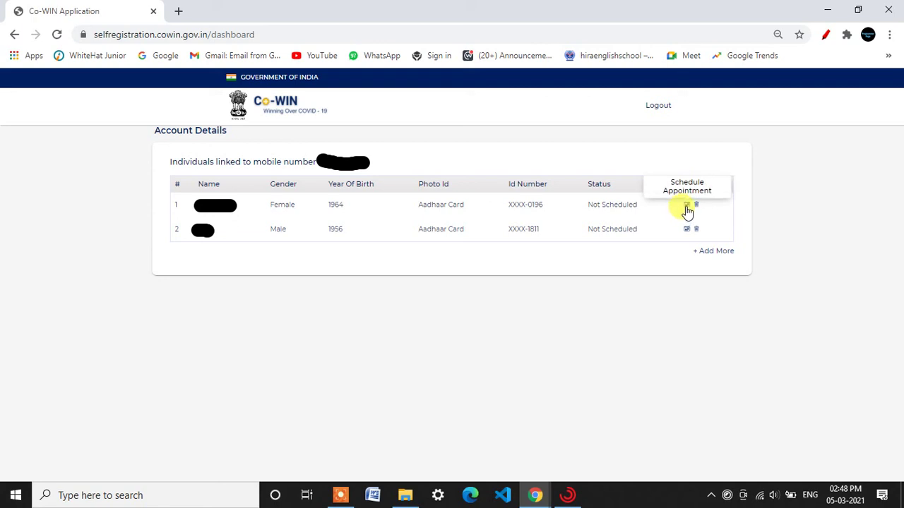
# - Select both the 1964 female and the 1956 male and proceed to schedule their appointment
pyautogui.click(687, 207)
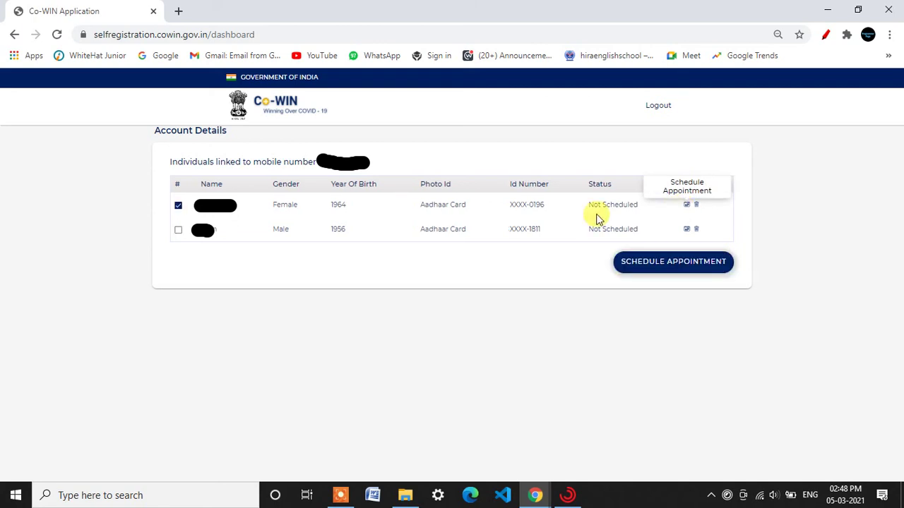
pyautogui.click(179, 231)
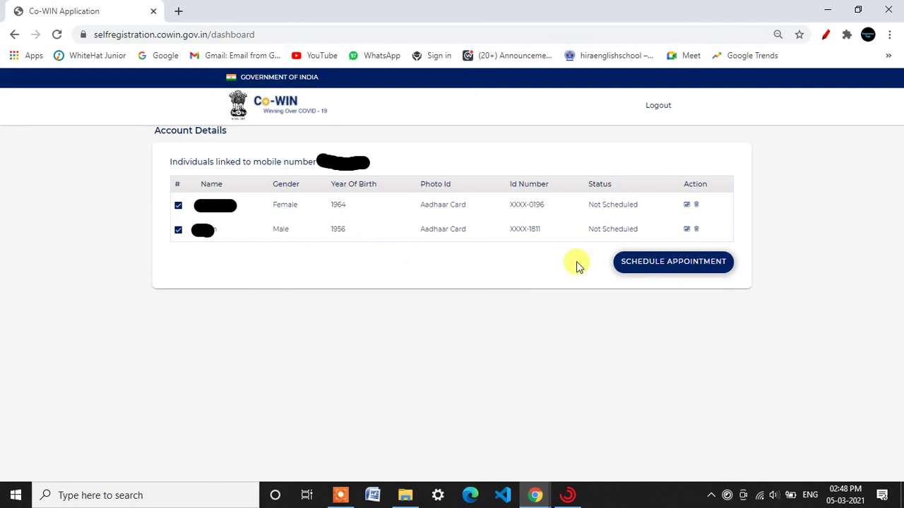
pyautogui.click(679, 268)
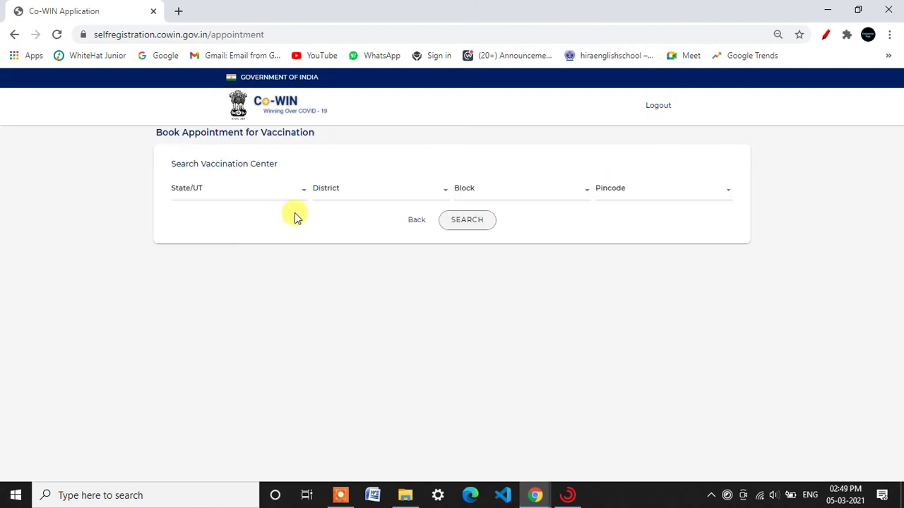
# - Choose Kerala from the State/UT list
pyautogui.click(264, 200)
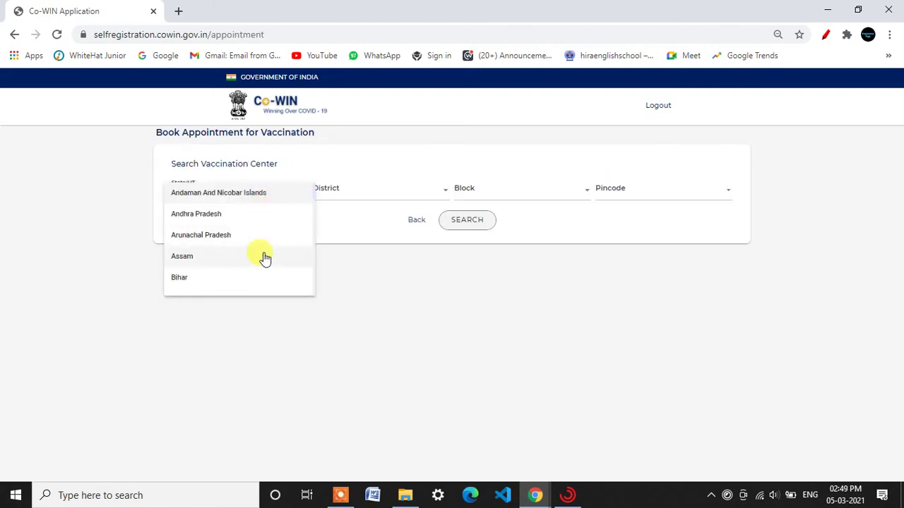
pyautogui.scroll(-2, 188, 264)
pyautogui.scroll(-4, 185, 264)
pyautogui.scroll(-2, 211, 268)
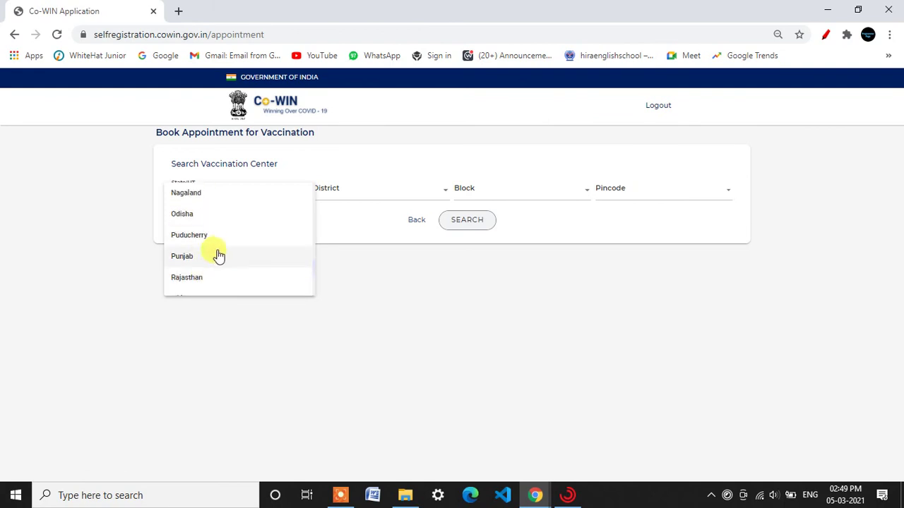
pyautogui.scroll(3, 226, 247)
pyautogui.scroll(3, 233, 236)
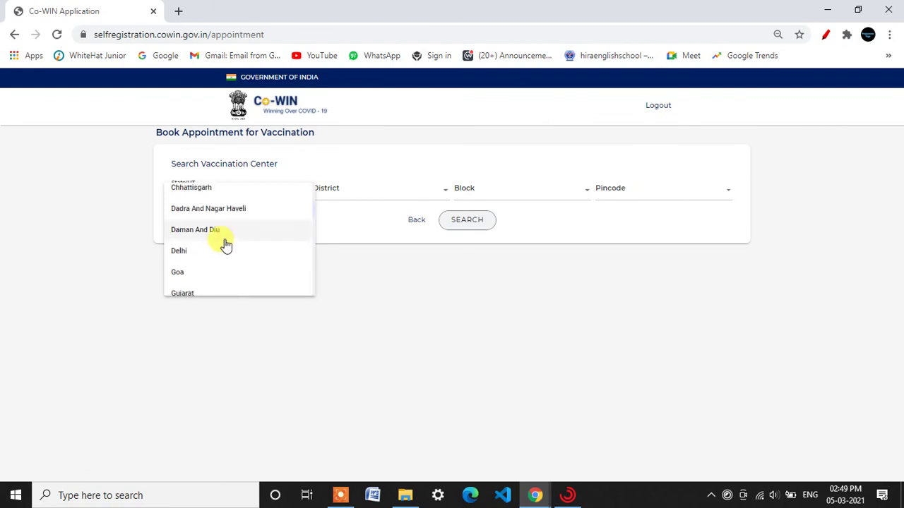
pyautogui.scroll(-3, 225, 244)
pyautogui.scroll(-3, 214, 272)
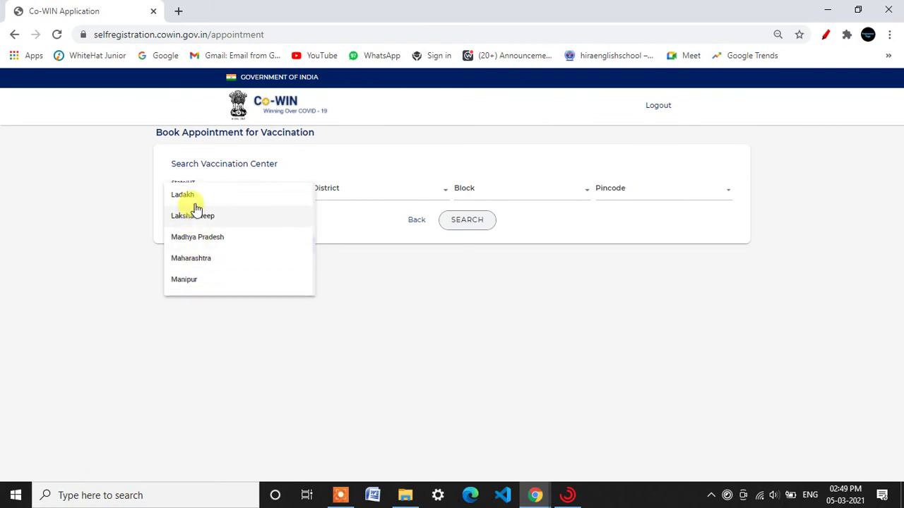
pyautogui.scroll(2, 201, 205)
pyautogui.click(201, 240)
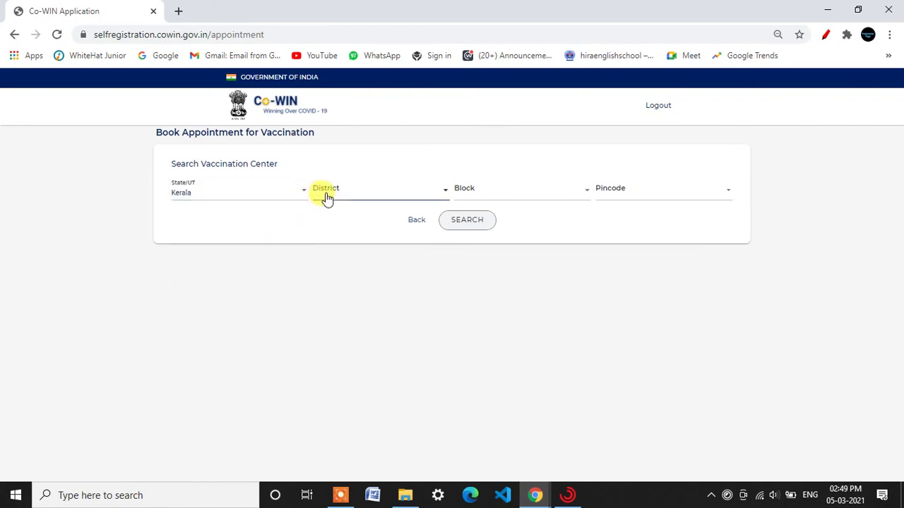
# - Set the district to Thrissur and the block to Perinjanam CHC, leaving pincode blank
pyautogui.click(326, 198)
pyautogui.scroll(-5, 363, 268)
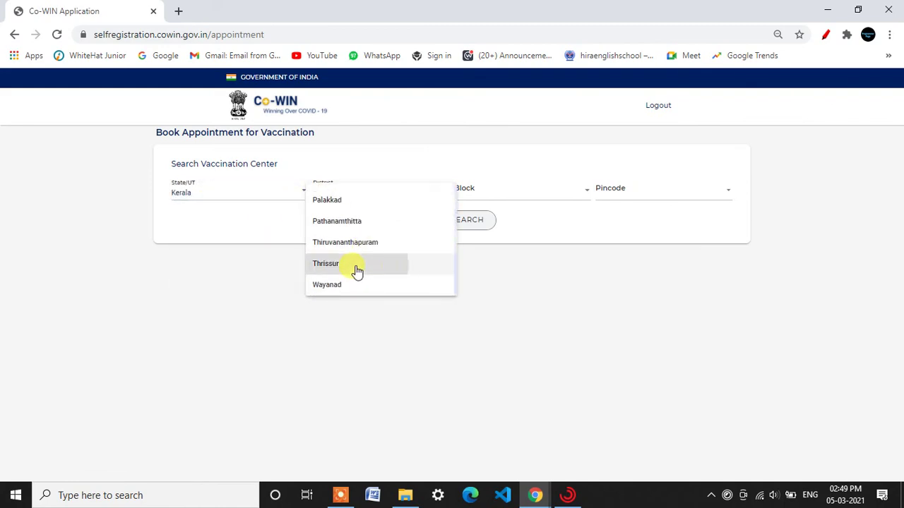
pyautogui.click(357, 270)
pyautogui.click(502, 190)
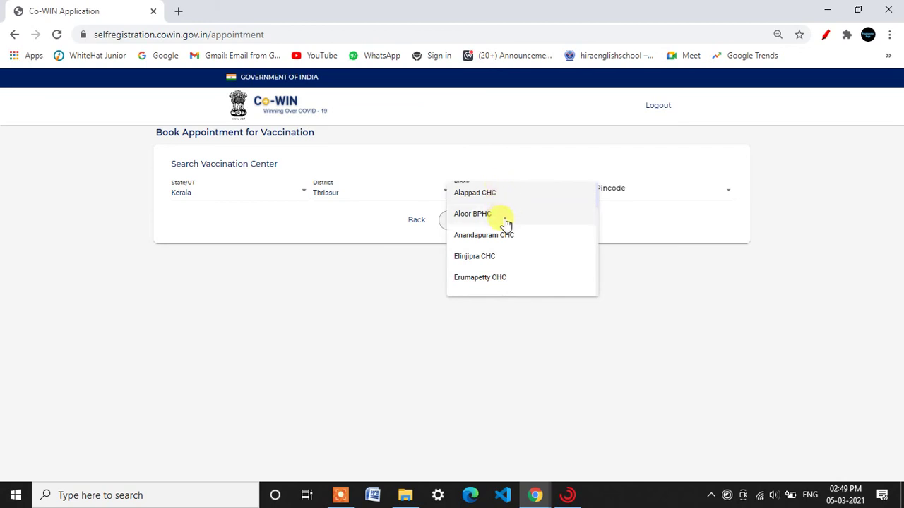
pyautogui.scroll(-3, 512, 255)
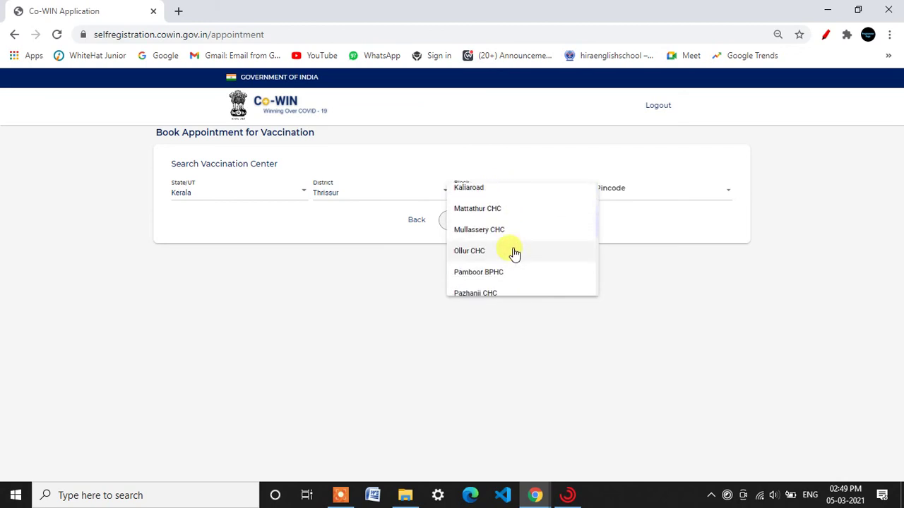
pyautogui.scroll(-3, 514, 252)
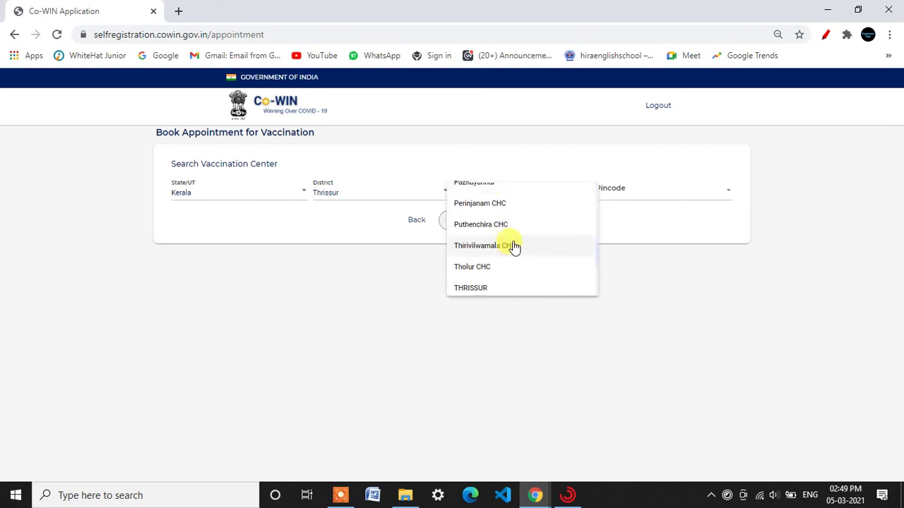
pyautogui.click(485, 205)
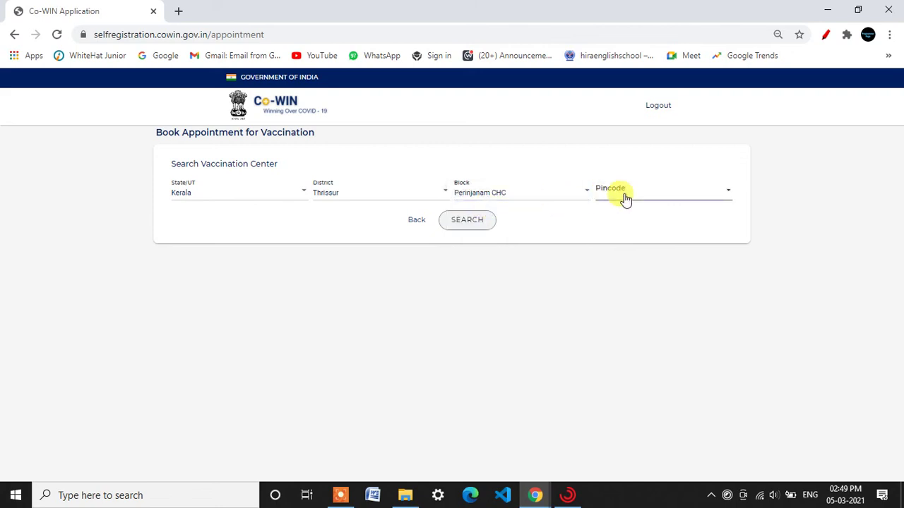
pyautogui.click(698, 203)
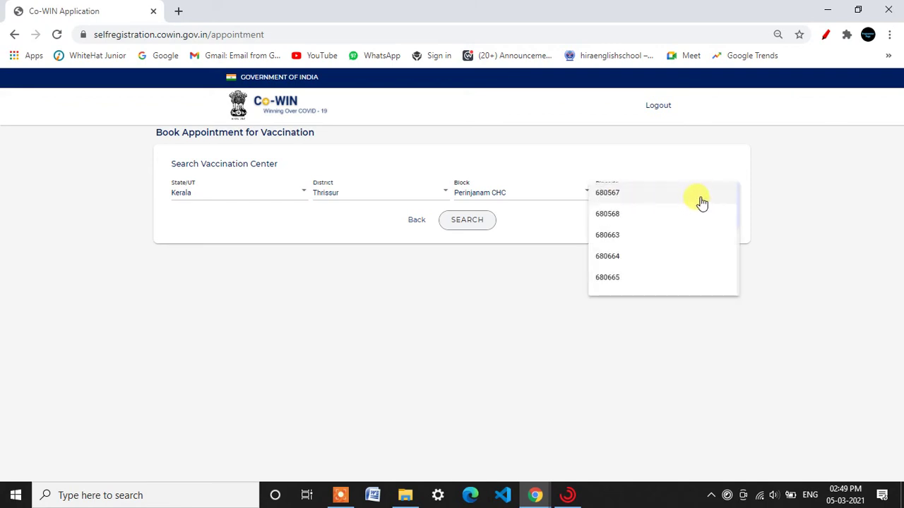
pyautogui.click(536, 217)
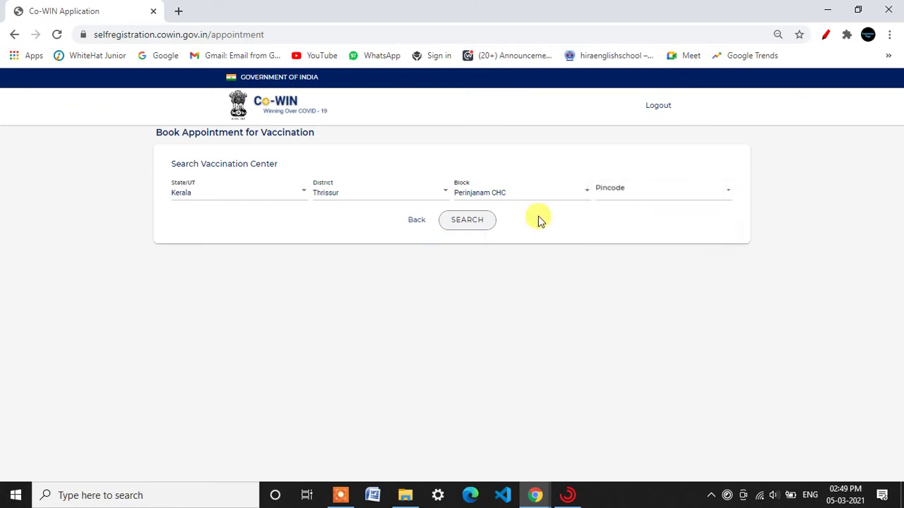
# - Add pincode 680691 to the search so only Koolimuttam FHC is listed
pyautogui.click(457, 223)
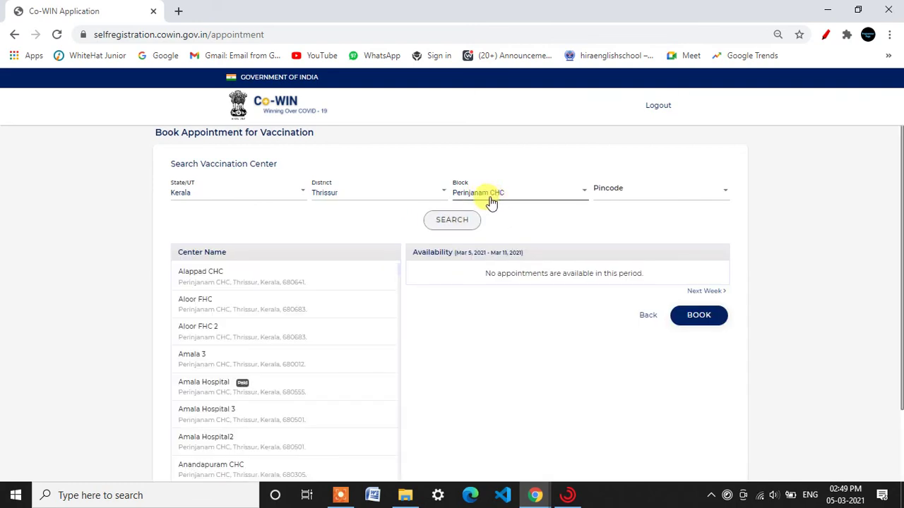
pyautogui.scroll(-7, 294, 294)
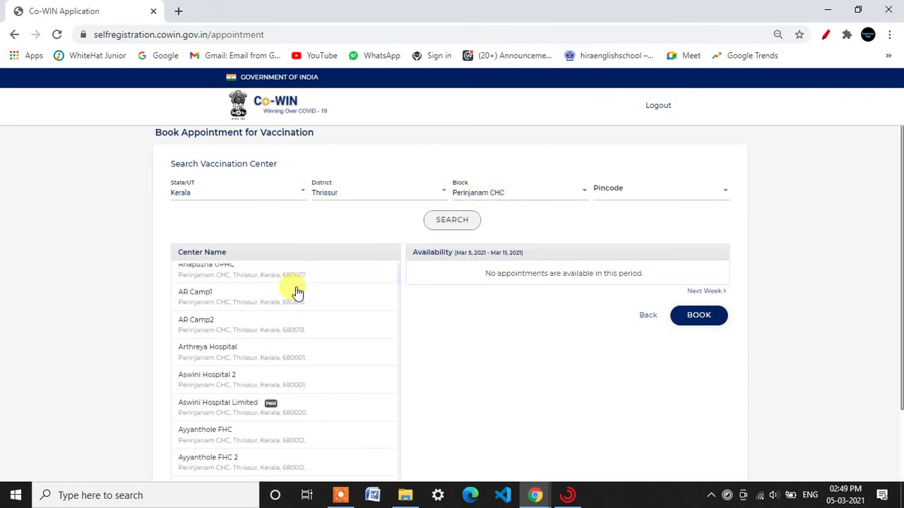
pyautogui.scroll(-5, 322, 382)
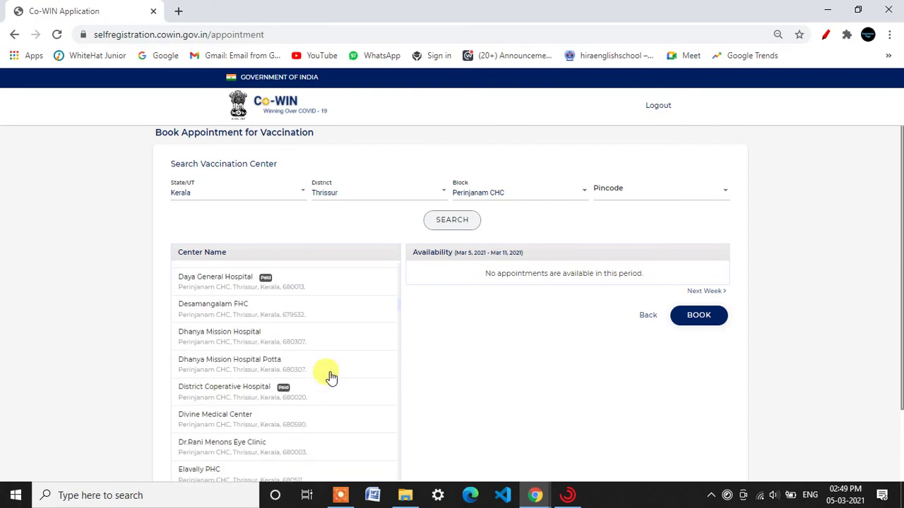
pyautogui.click(677, 185)
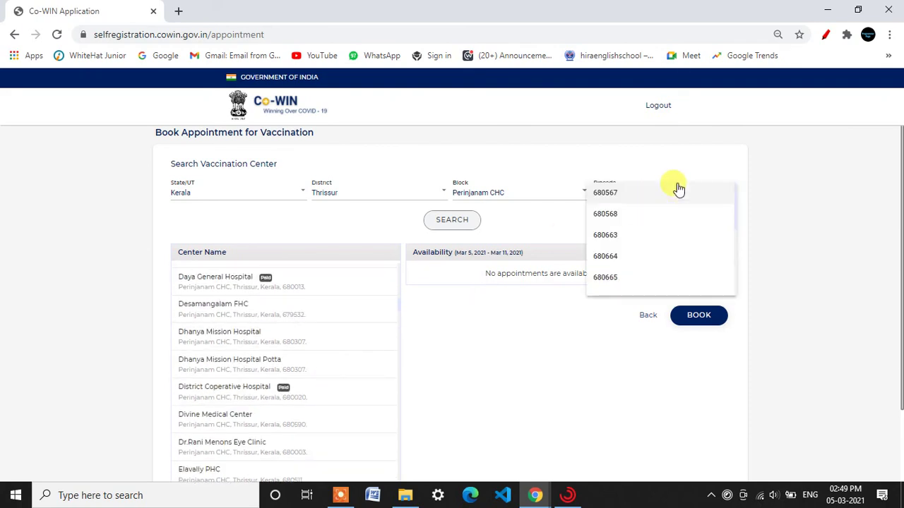
pyautogui.scroll(-3, 648, 236)
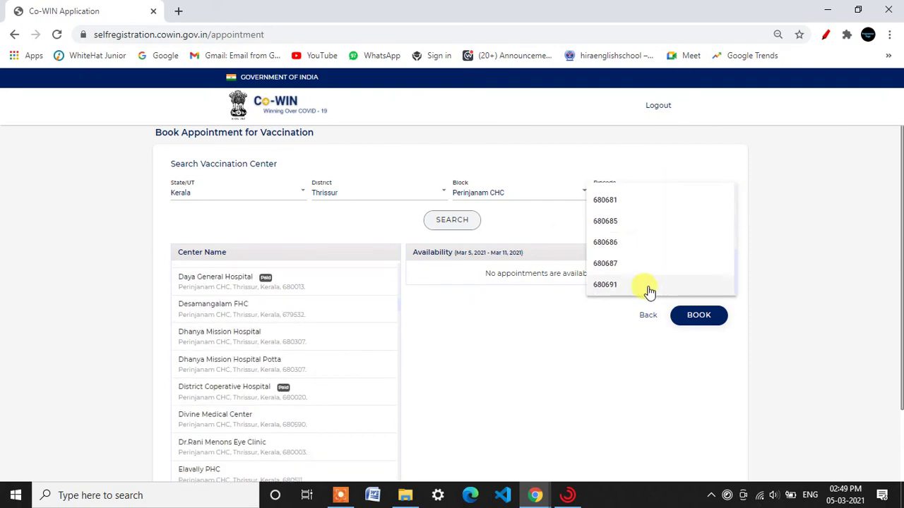
pyautogui.click(609, 286)
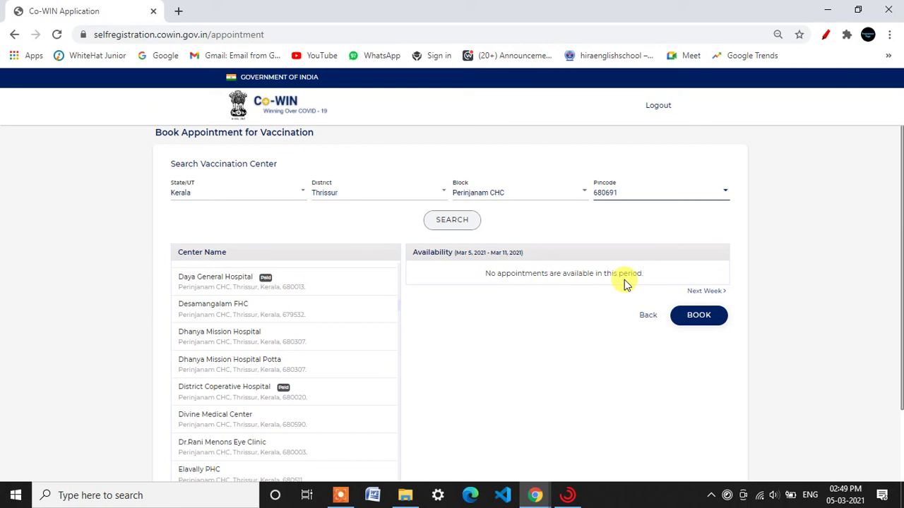
pyautogui.click(459, 226)
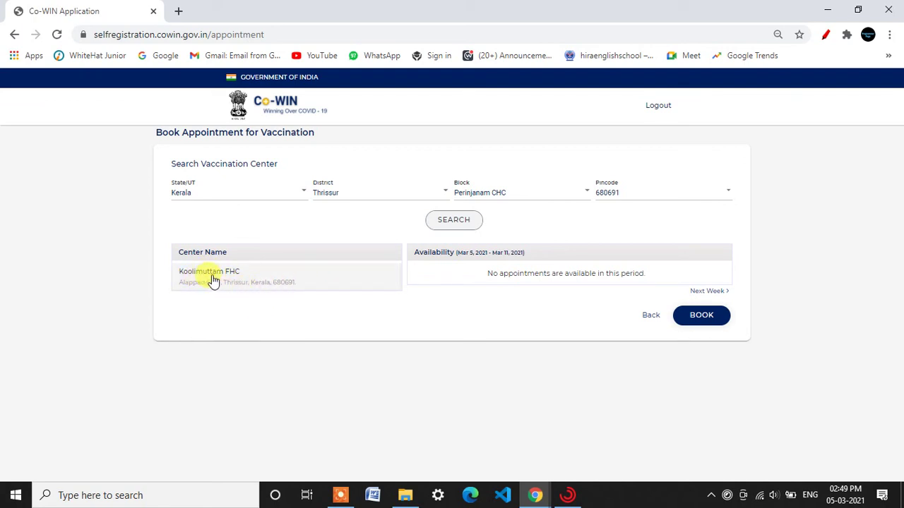
# - Book the Fri Mar 12 afternoon slot at Koolimuttam FHC for review
pyautogui.click(269, 281)
pyautogui.click(596, 305)
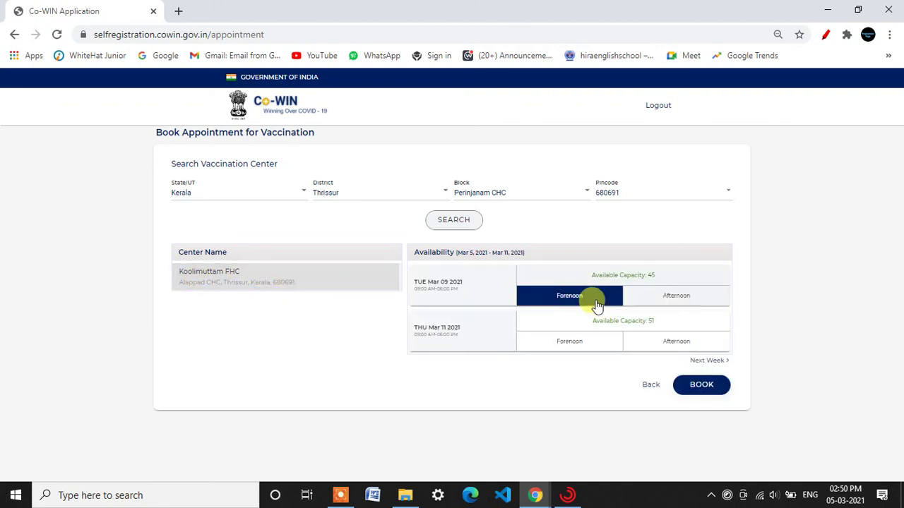
pyautogui.click(492, 303)
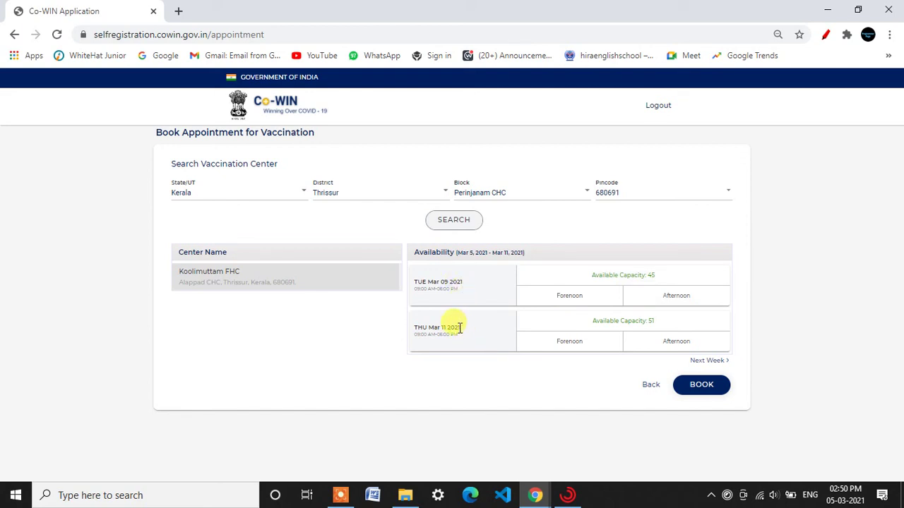
pyautogui.click(709, 362)
pyautogui.click(569, 295)
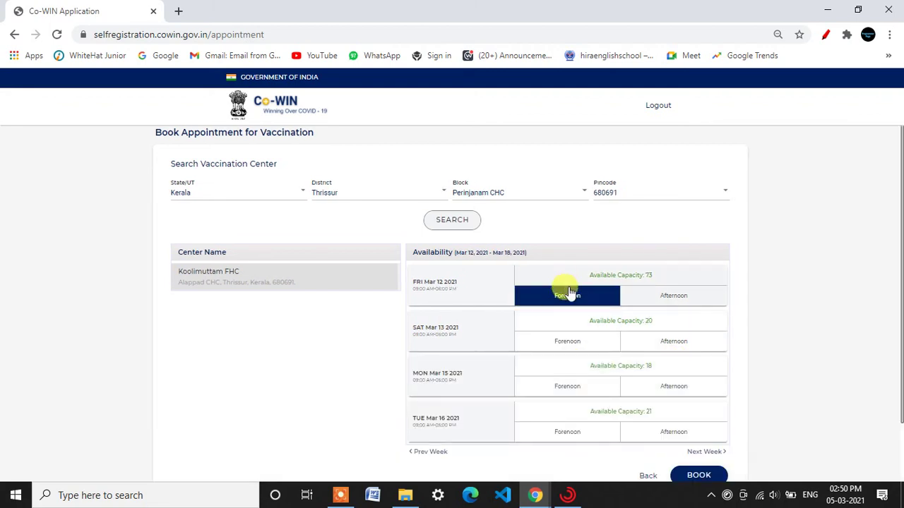
pyautogui.scroll(-1, 569, 295)
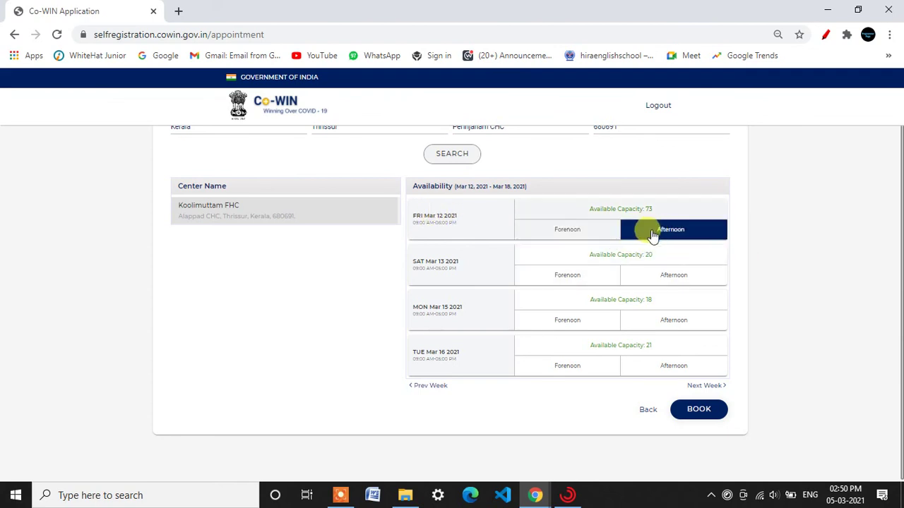
pyautogui.click(645, 232)
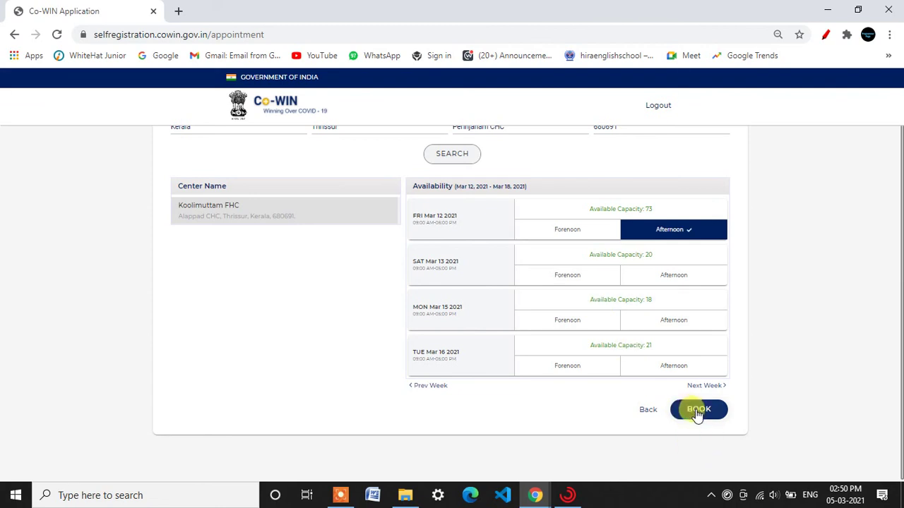
pyautogui.click(696, 411)
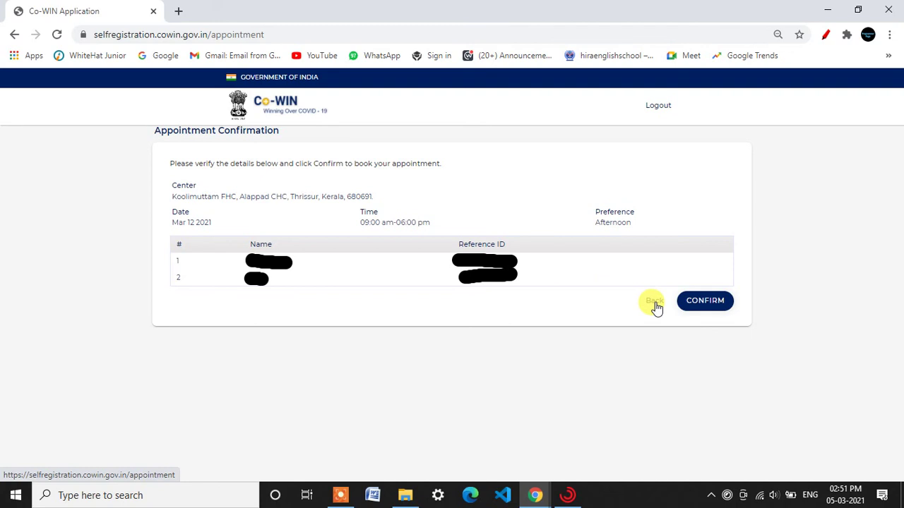
# - Approve the Koolimuttam FHC, Mar 12 afternoon booking on the Appointment Confirmation page
pyautogui.click(706, 302)
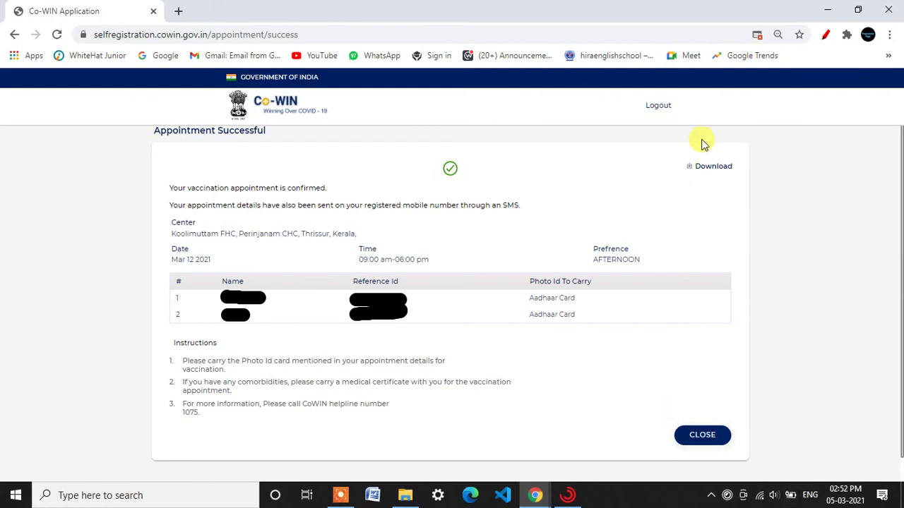
# - Dismiss the Appointment Successful page to get back to Account Details
pyautogui.click(703, 435)
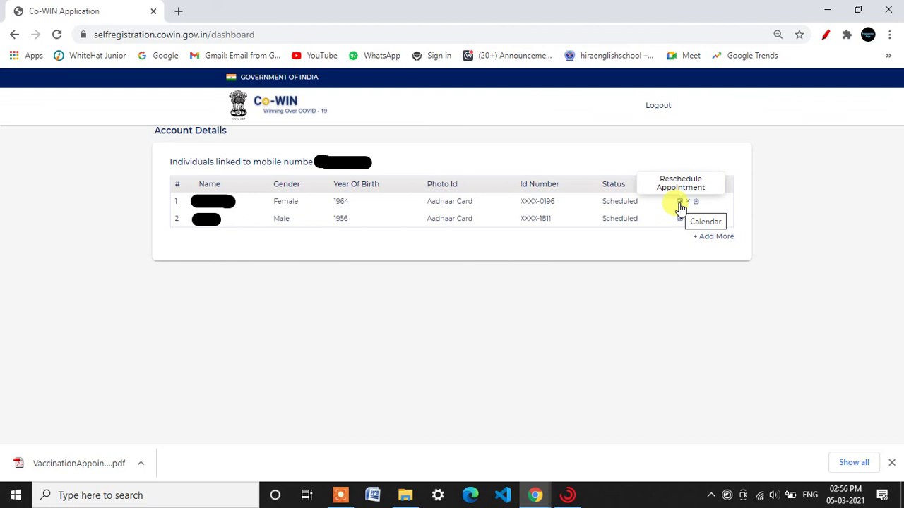
# - Start rescheduling and choose Kerala state and Thrissur district
pyautogui.click(680, 206)
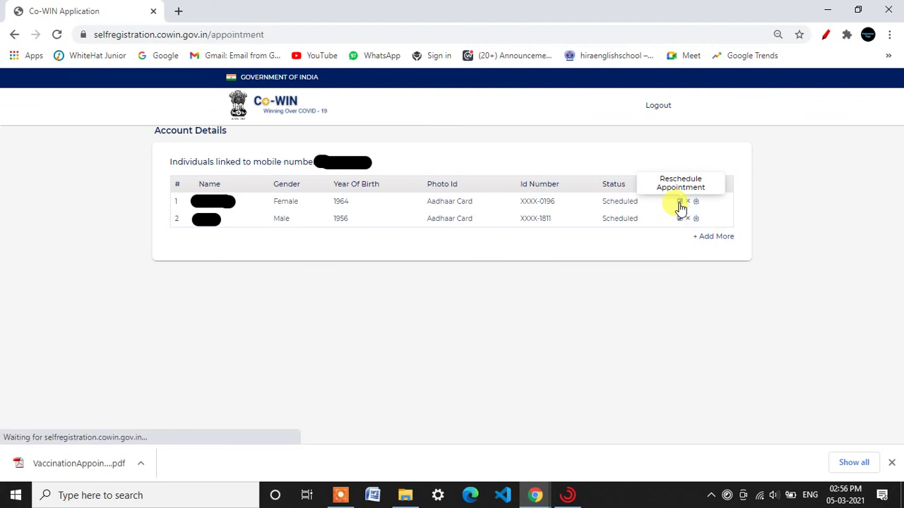
pyautogui.click(254, 190)
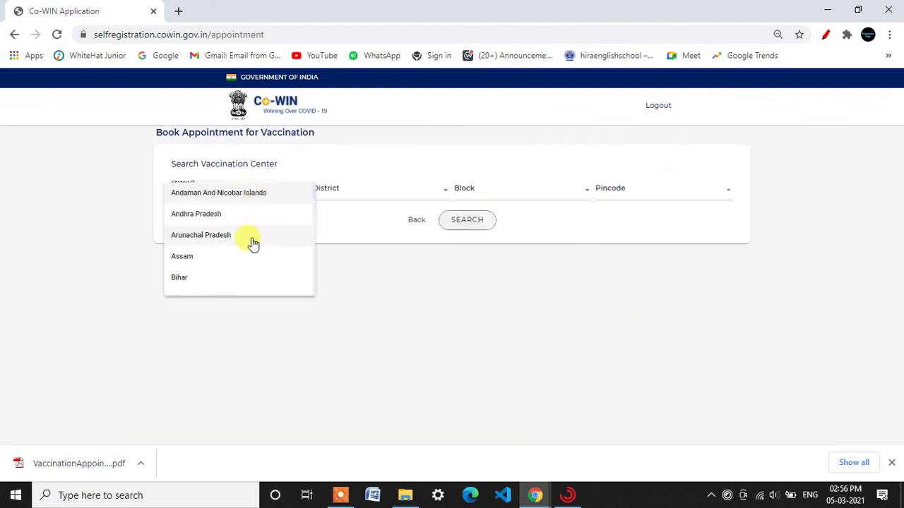
pyautogui.scroll(-5, 228, 256)
pyautogui.scroll(-3, 212, 266)
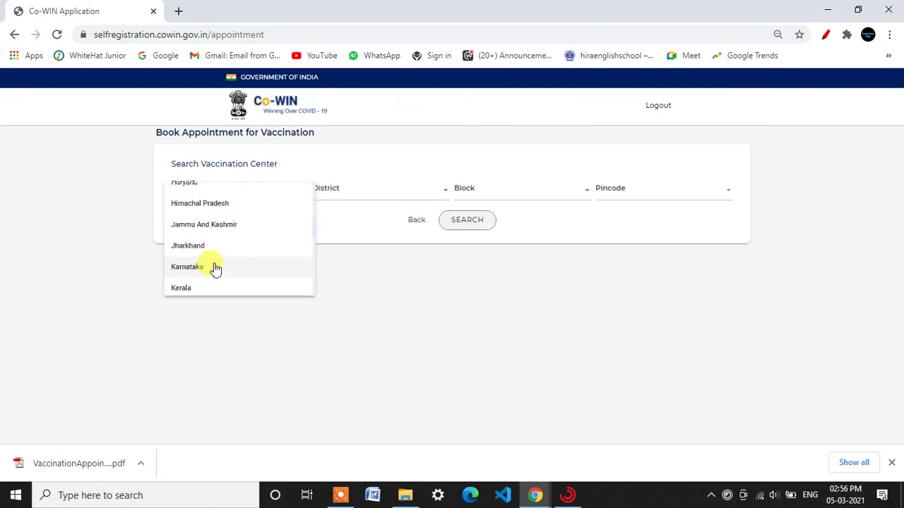
pyautogui.click(200, 295)
pyautogui.click(355, 199)
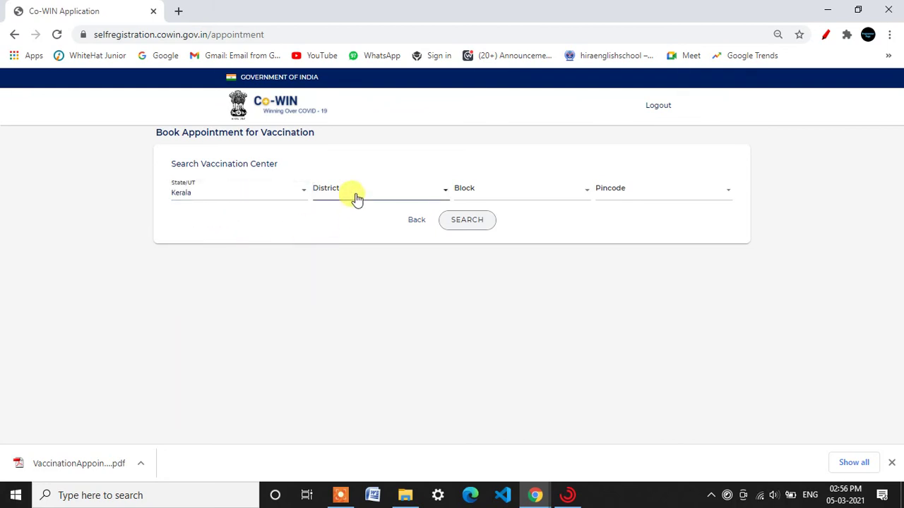
pyautogui.scroll(-2, 364, 258)
pyautogui.scroll(-1, 357, 262)
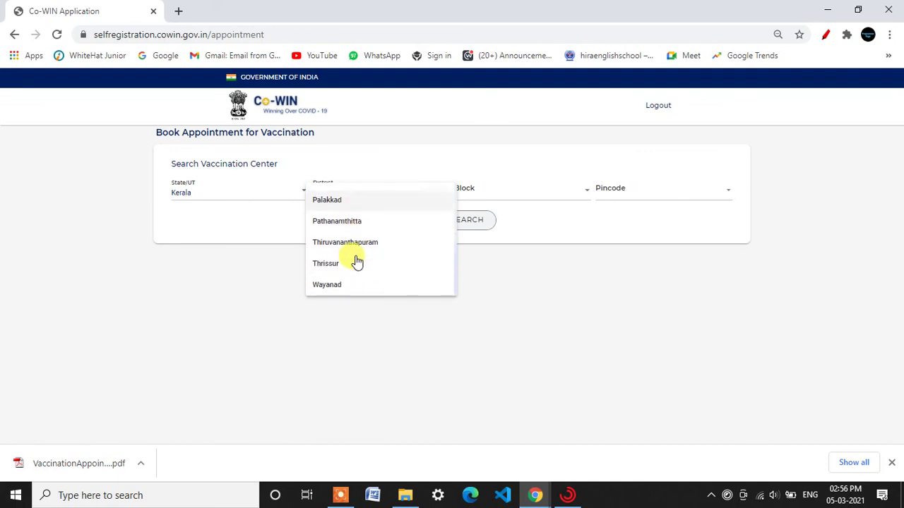
pyautogui.click(347, 262)
# - Choose Perinjanam CHC block and pincode 680691, then search for centres
pyautogui.click(529, 189)
pyautogui.scroll(-5, 499, 247)
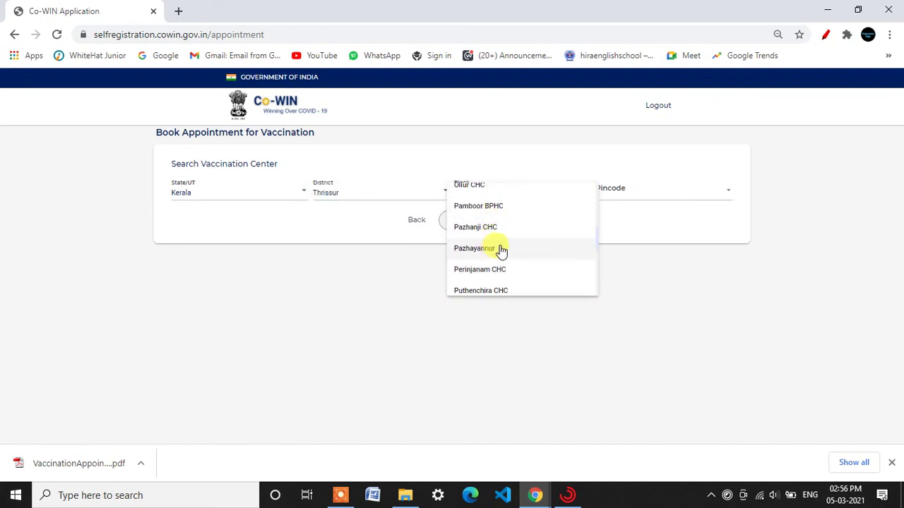
pyautogui.click(498, 269)
pyautogui.click(635, 190)
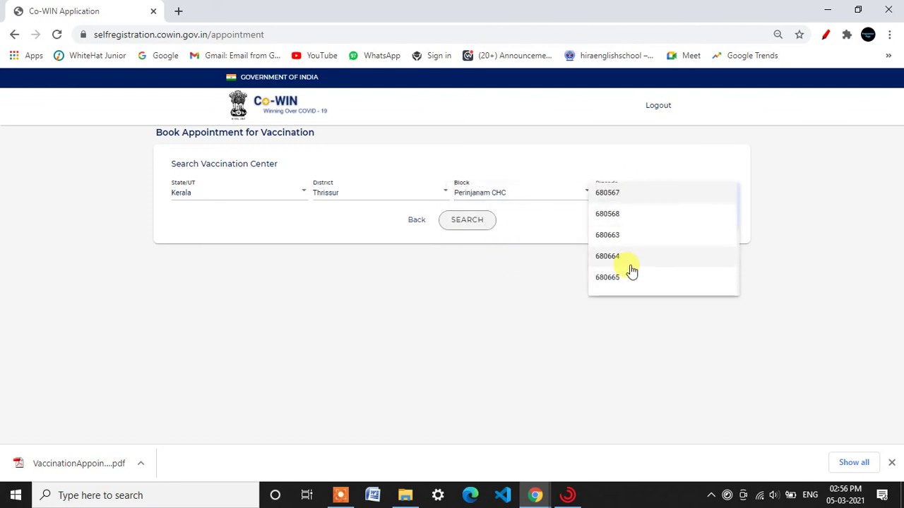
pyautogui.scroll(-5, 628, 272)
pyautogui.click(628, 286)
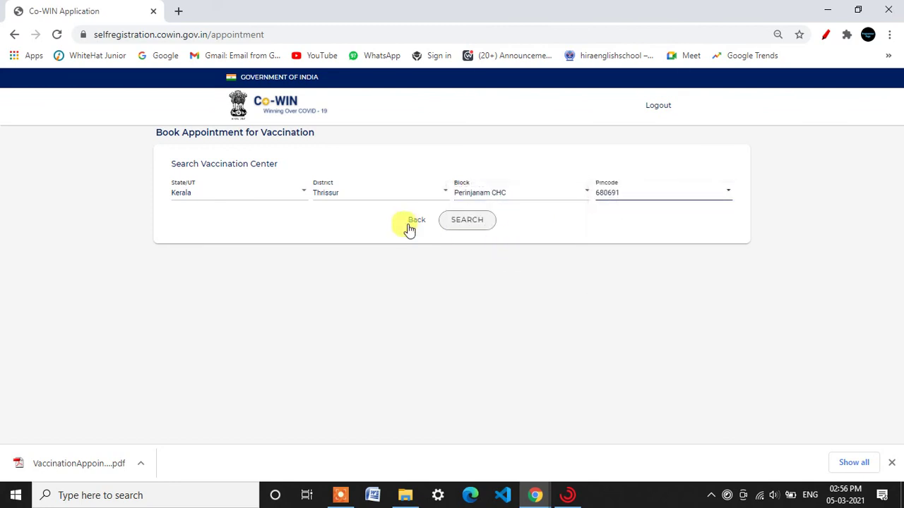
pyautogui.click(489, 221)
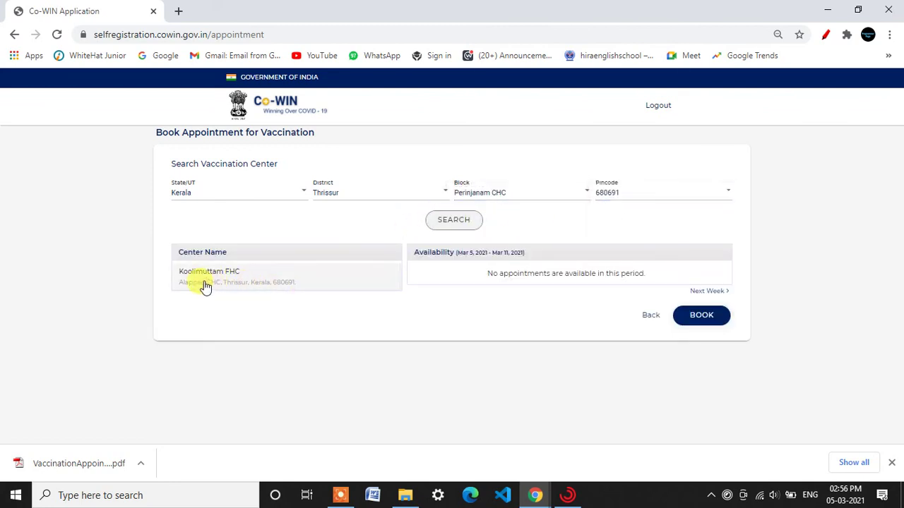
# - At Koolimuttam FHC, move to the Mar 26–Apr 1 week and pick the Wed Mar 31 afternoon slot
pyautogui.click(252, 281)
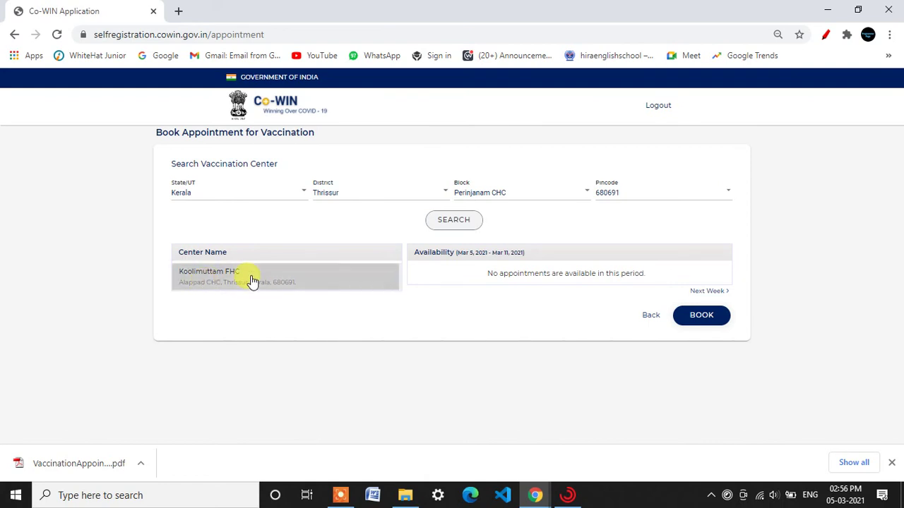
pyautogui.click(710, 292)
pyautogui.click(710, 293)
pyautogui.click(709, 292)
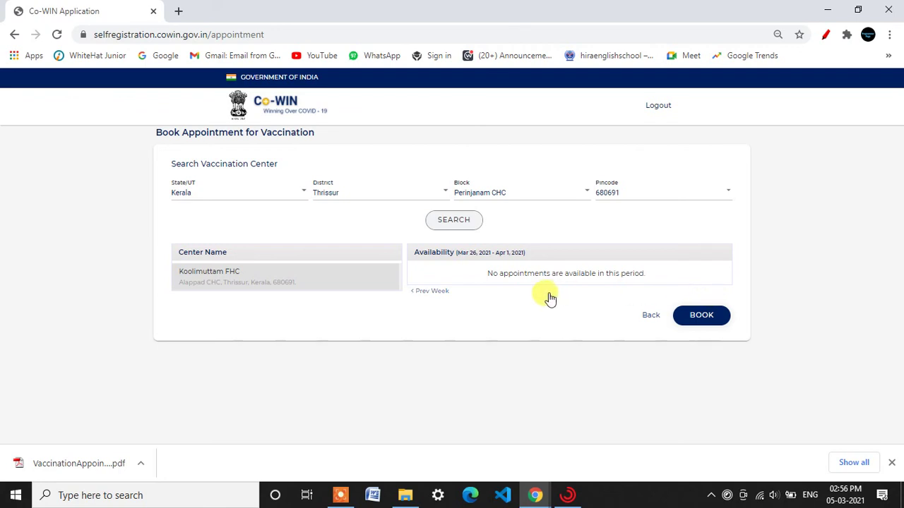
pyautogui.click(428, 293)
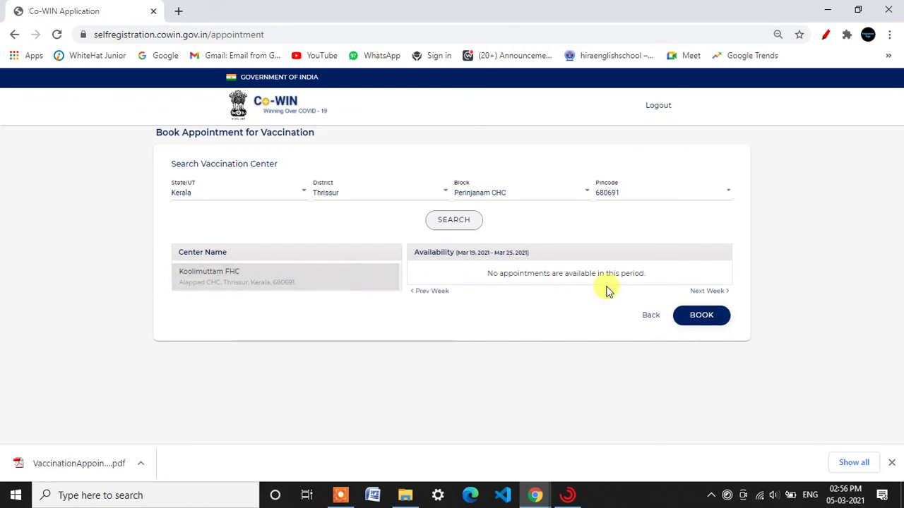
pyautogui.click(714, 292)
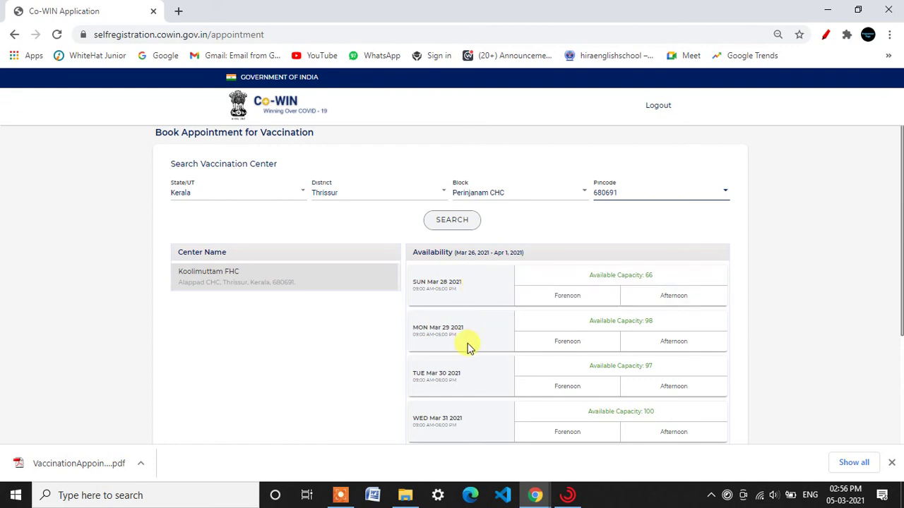
pyautogui.scroll(-2, 772, 343)
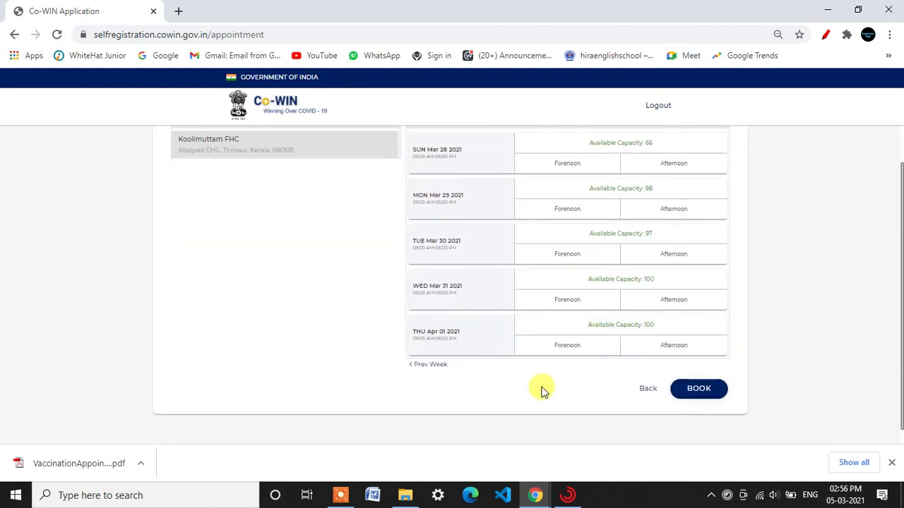
pyautogui.click(428, 368)
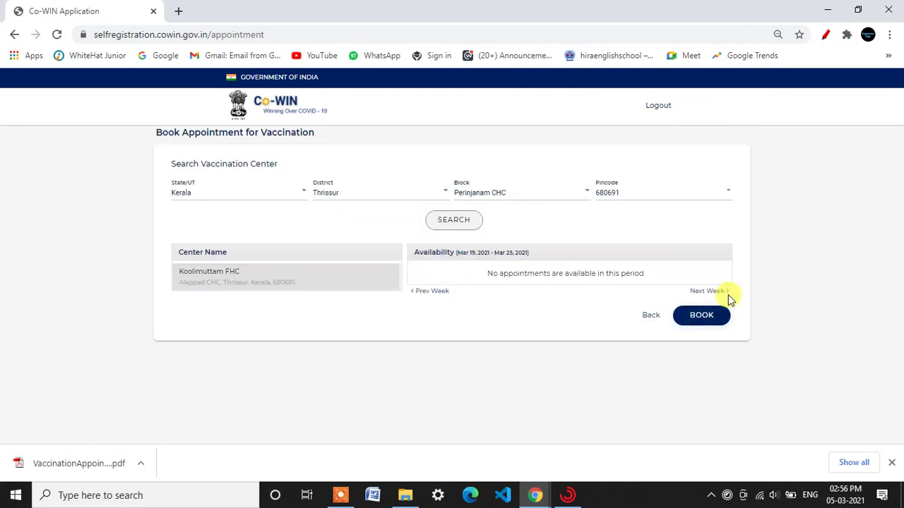
pyautogui.click(714, 291)
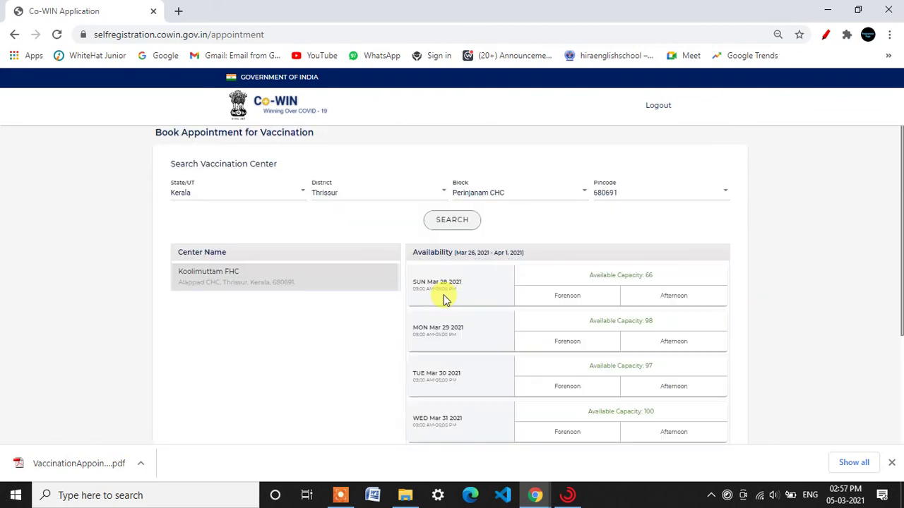
pyautogui.scroll(-2, 597, 311)
pyautogui.click(690, 288)
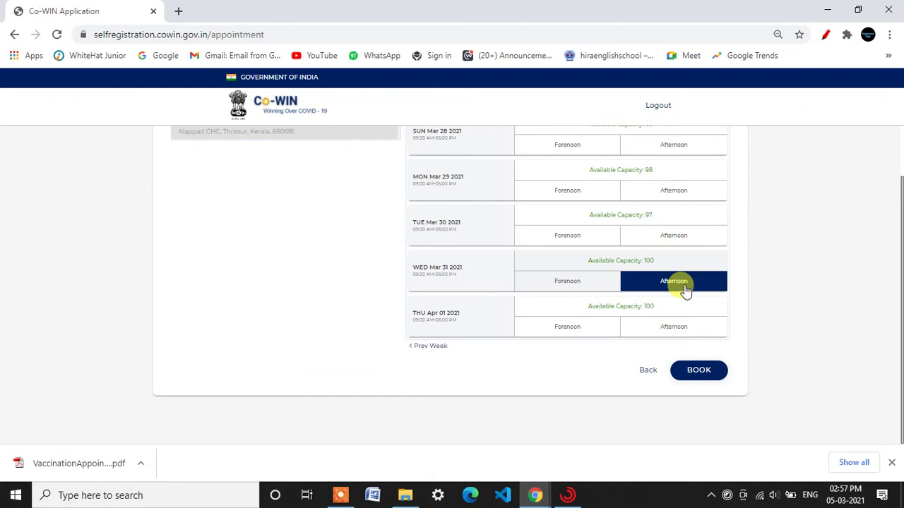
# - Book the Mar 31 afternoon slot to bring up its Appointment Confirmation page
pyautogui.click(696, 371)
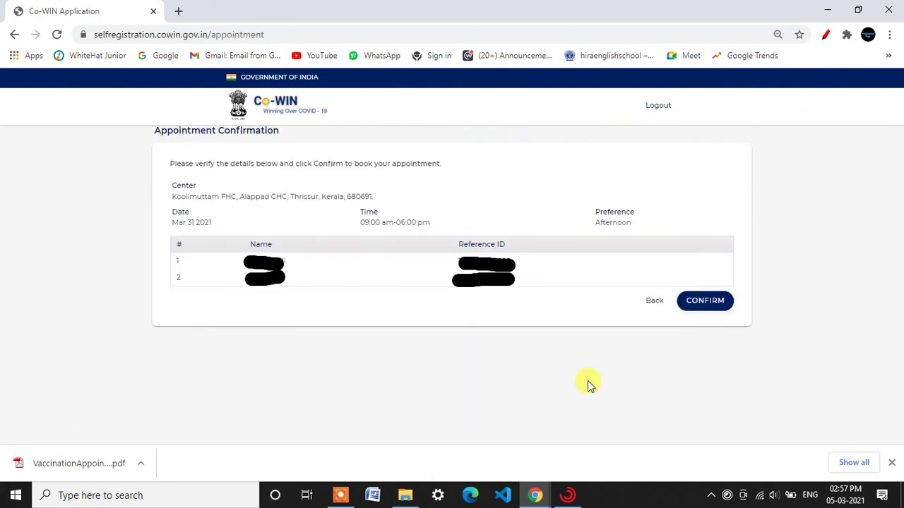